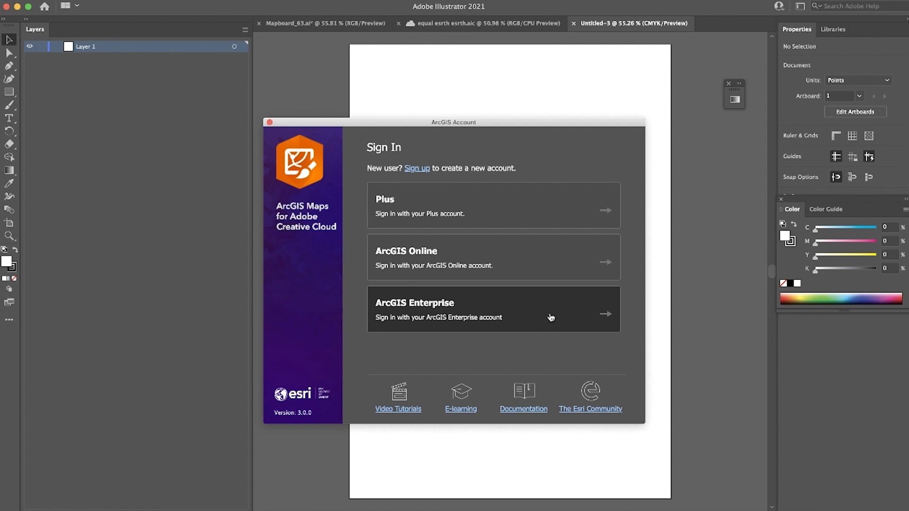
- Sign in to ArcGIS with an ArcGIS Online account
{"action": "left_click", "coordinate": [548, 285]}
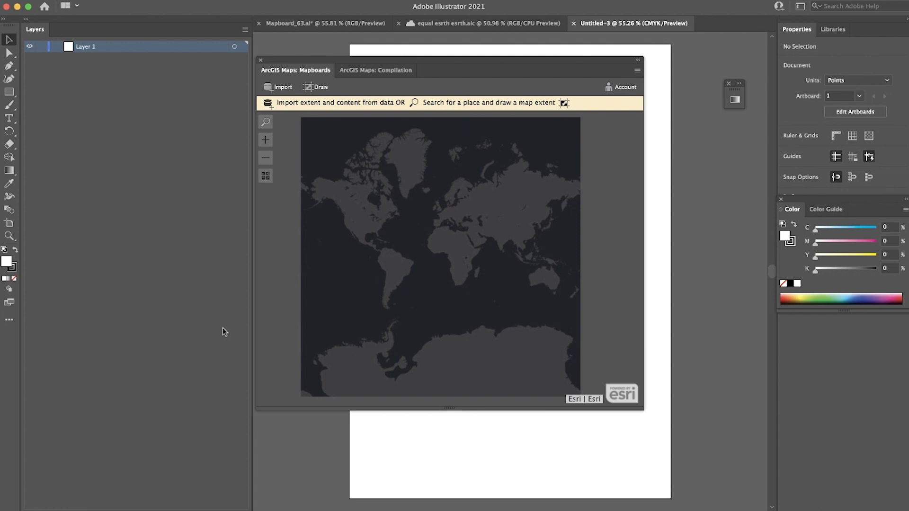
- Draw a whole-world mapboard at World – High Detail (777 × 778.5 pt) and preview it
{"action": "left_click", "coordinate": [316, 87]}
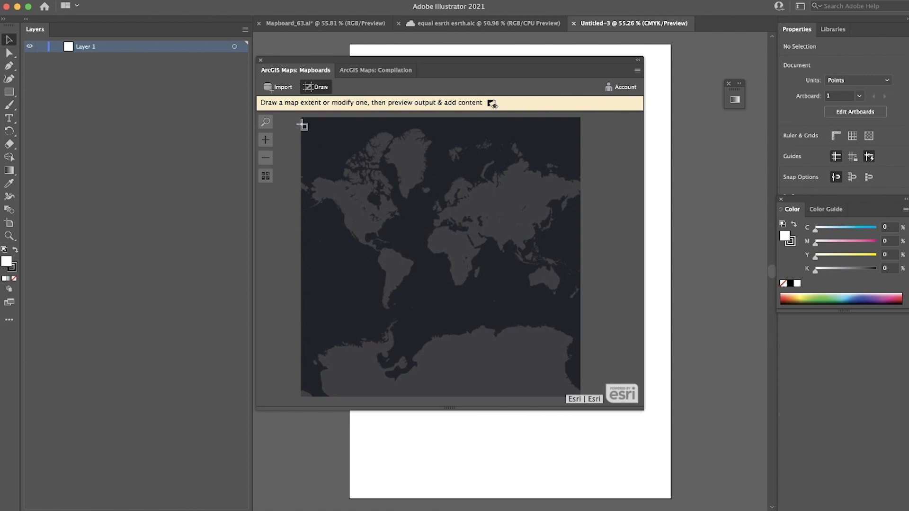
{"action": "left_click_drag", "start_coordinate": [301, 118], "coordinate": [582, 400]}
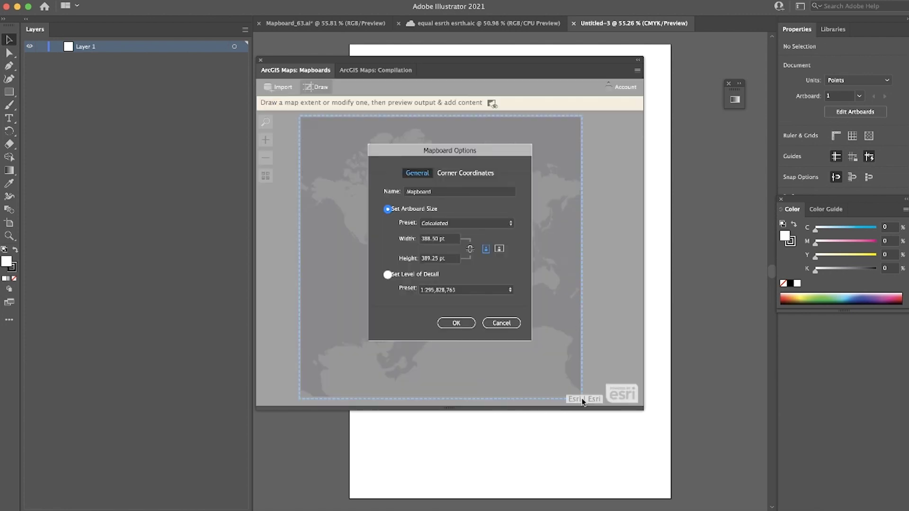
{"action": "left_click", "coordinate": [508, 289]}
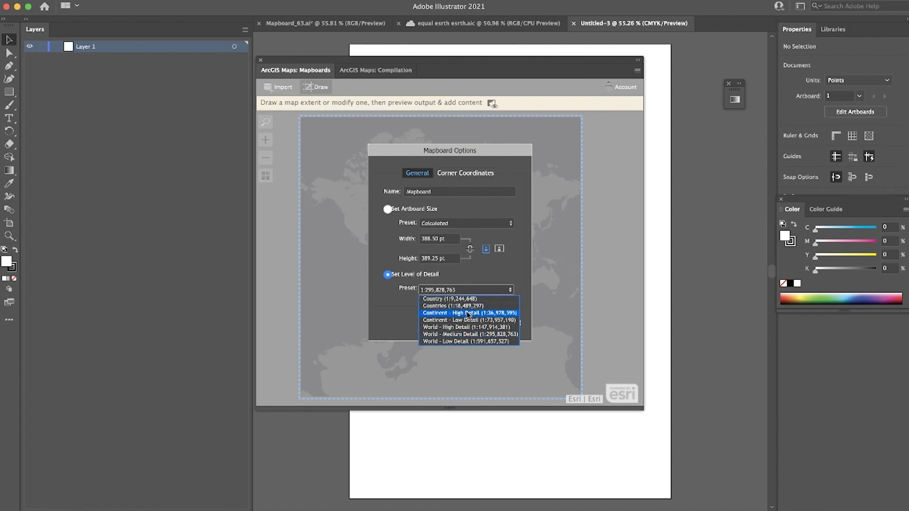
{"action": "left_click", "coordinate": [462, 334]}
{"action": "left_click", "coordinate": [452, 324]}
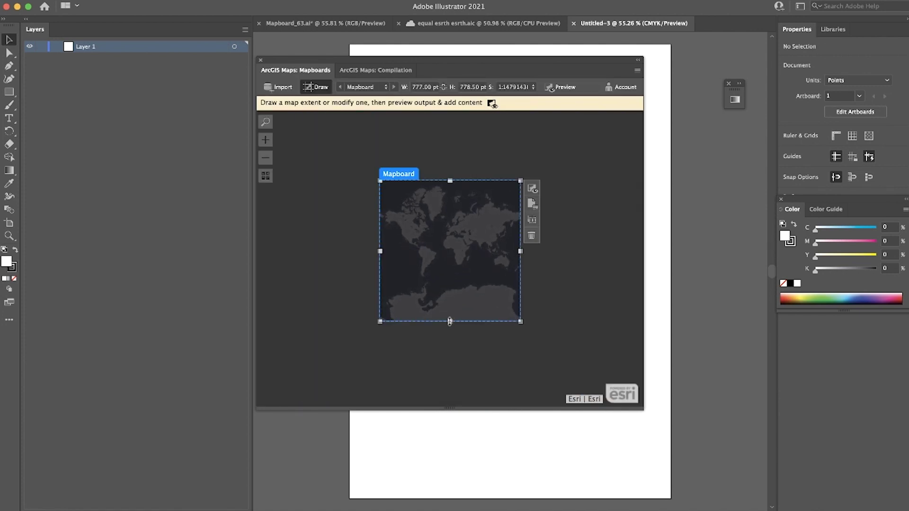
{"action": "left_click", "coordinate": [559, 90]}
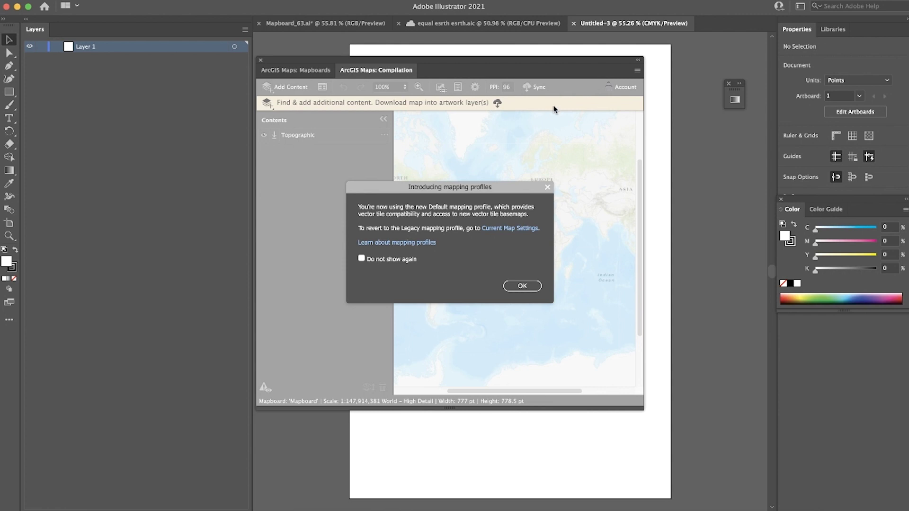
- Dismiss the mapping profiles introduction and check that Current Map Settings uses the Default profile
{"action": "left_click", "coordinate": [512, 286]}
{"action": "left_click", "coordinate": [475, 87]}
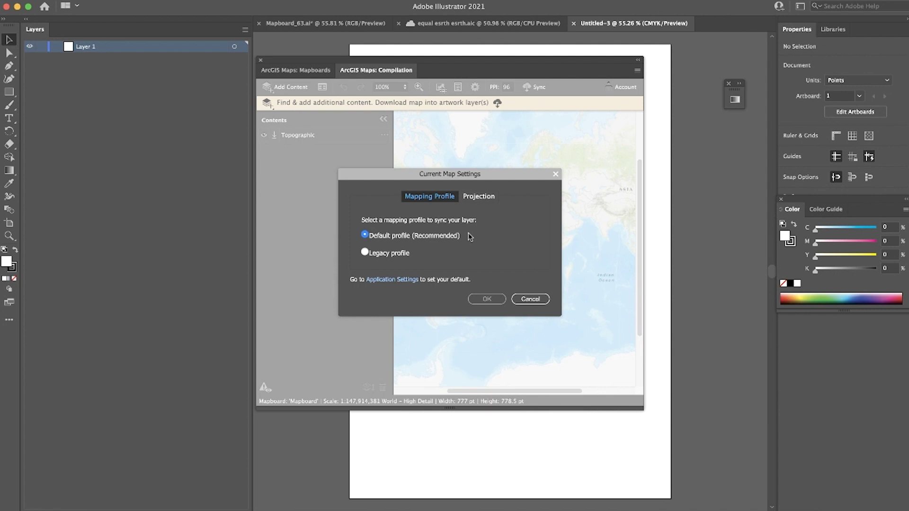
- Replace the Topographic basemap with Streets (Night)
{"action": "left_click", "coordinate": [385, 136]}
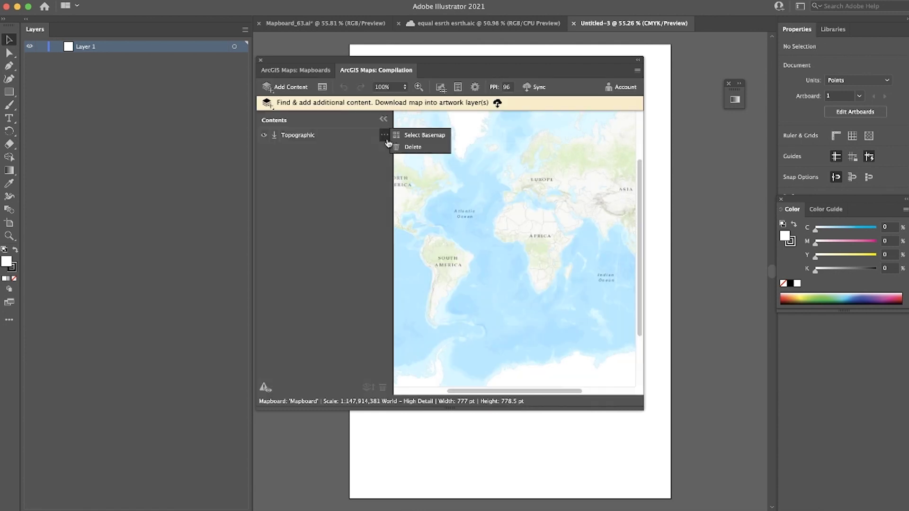
{"action": "left_click", "coordinate": [412, 138]}
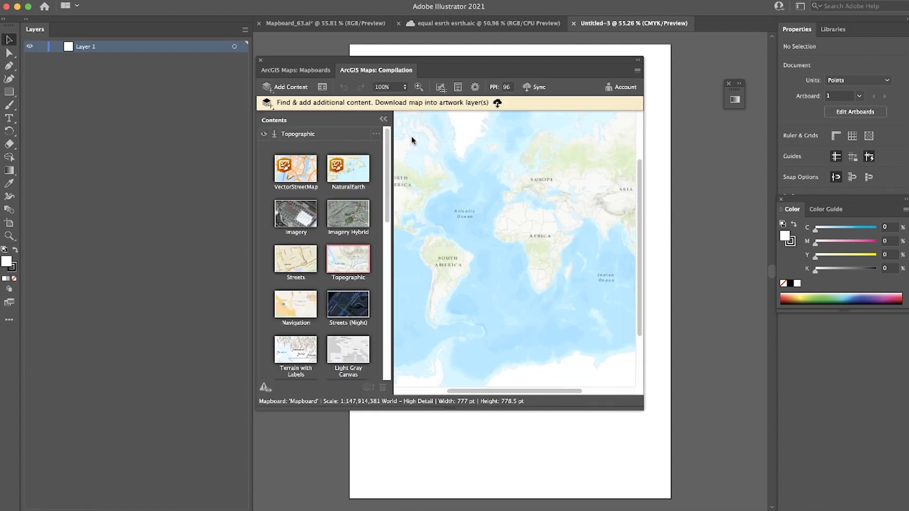
{"action": "scroll", "coordinate": [378, 249], "scroll_direction": "down", "scroll_amount": 5}
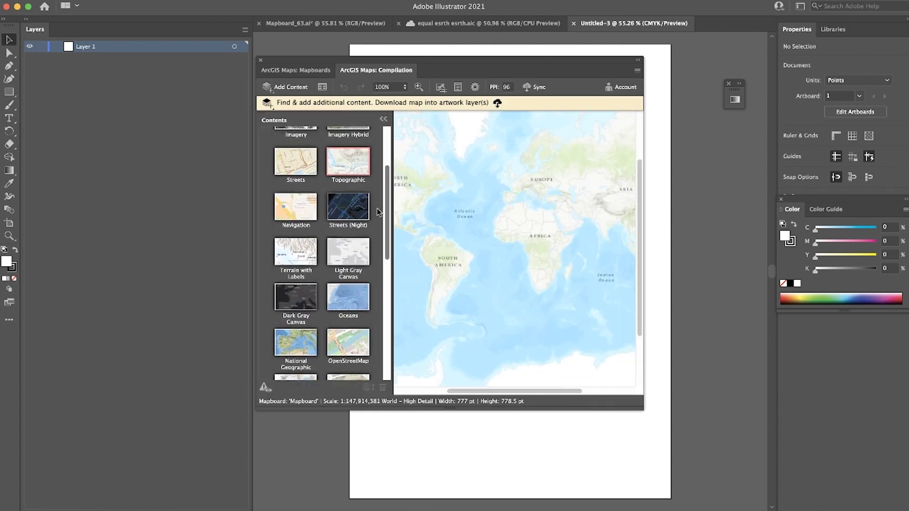
{"action": "scroll", "coordinate": [378, 250], "scroll_direction": "up", "scroll_amount": 5}
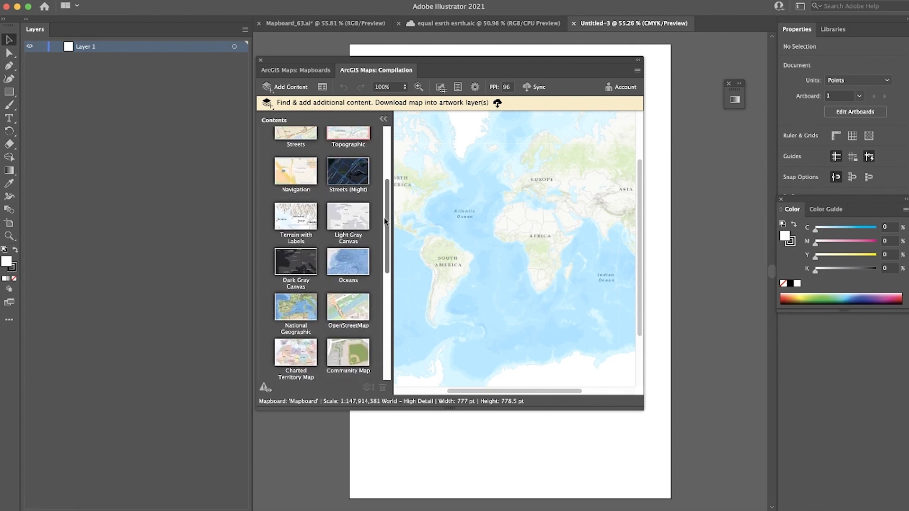
{"action": "left_click", "coordinate": [344, 284]}
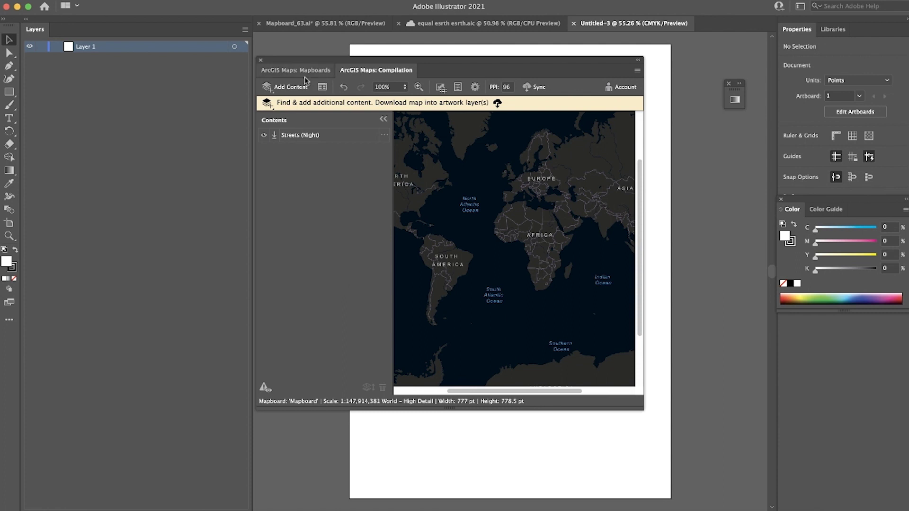
- Fit the whole world in the preview and start syncing the map
{"action": "left_click", "coordinate": [390, 87]}
{"action": "left_click", "coordinate": [386, 160]}
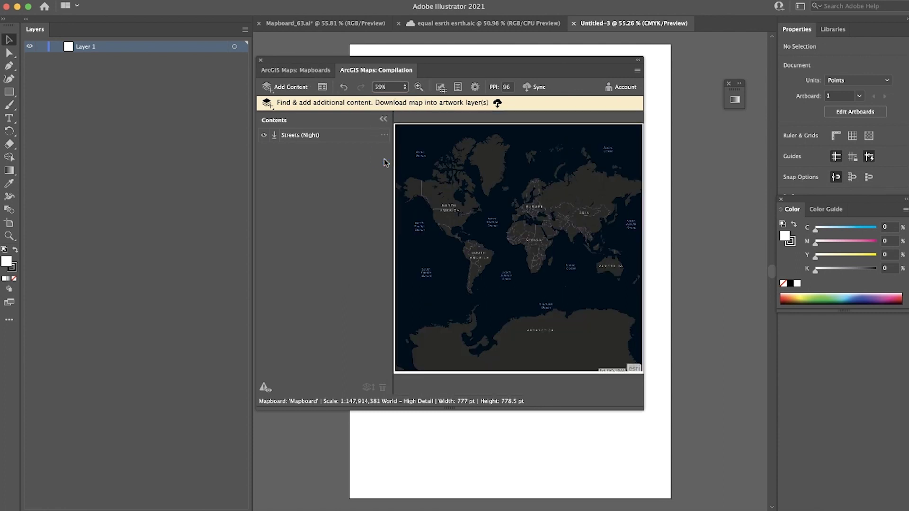
{"action": "left_click", "coordinate": [539, 87]}
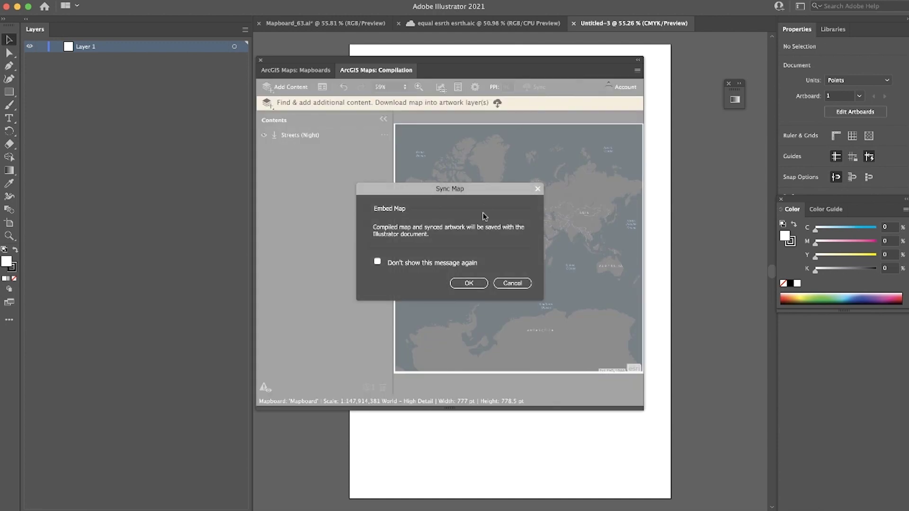
- Embed the synced map in the document and collapse the ArcGIS panel to reveal the artboard
{"action": "left_click", "coordinate": [469, 283]}
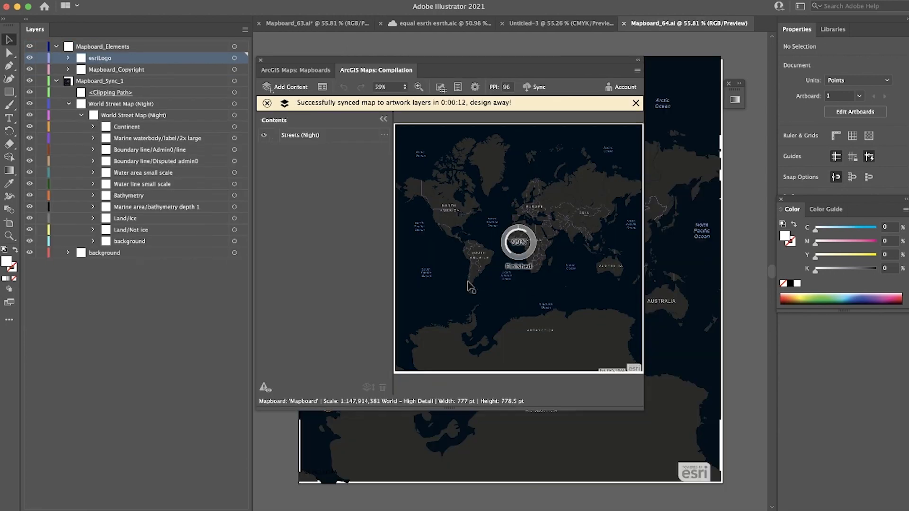
{"action": "left_click_drag", "start_coordinate": [628, 60], "coordinate": [659, 61]}
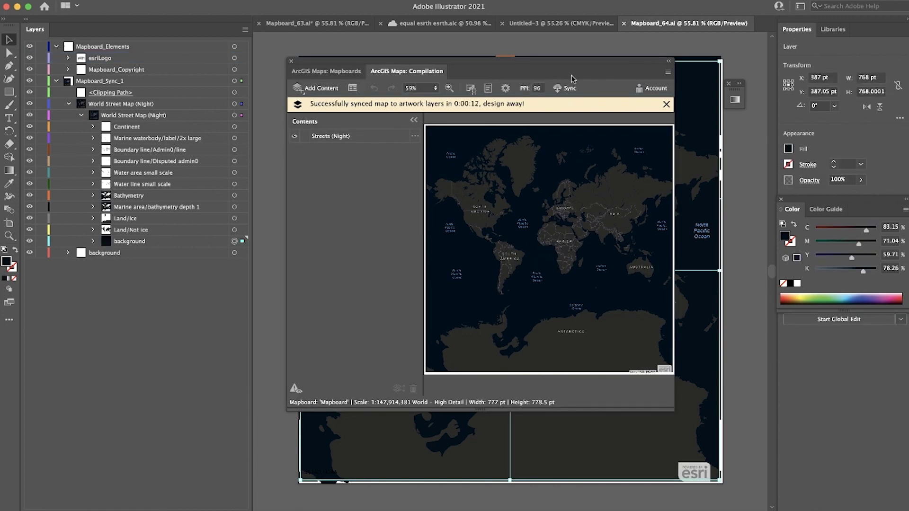
{"action": "left_click", "coordinate": [668, 61]}
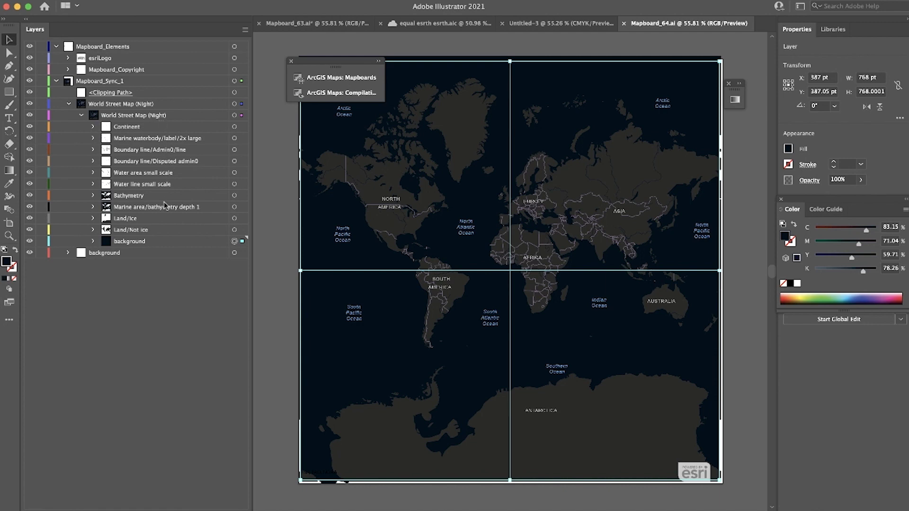
- Select the Land/Ice, Bathymetry and Continent layer artwork in turn, then deselect everything
{"action": "left_click", "coordinate": [235, 218]}
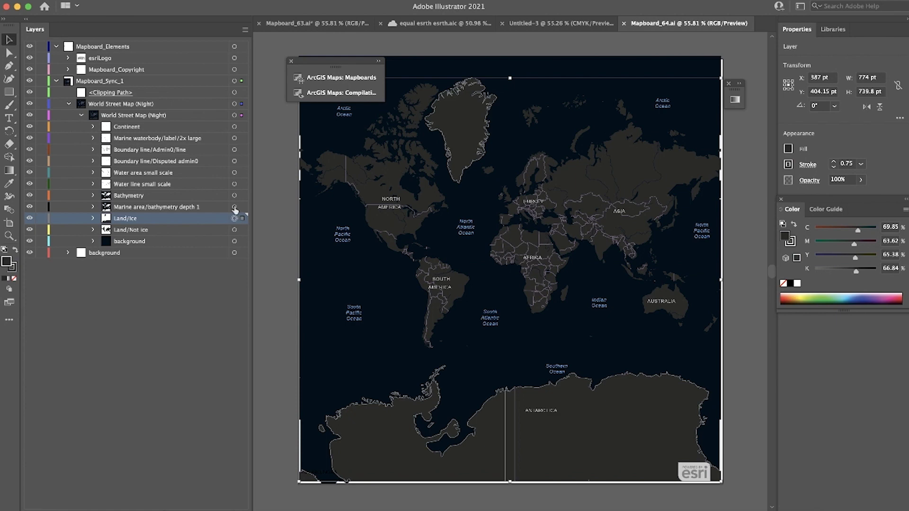
{"action": "left_click", "coordinate": [234, 195]}
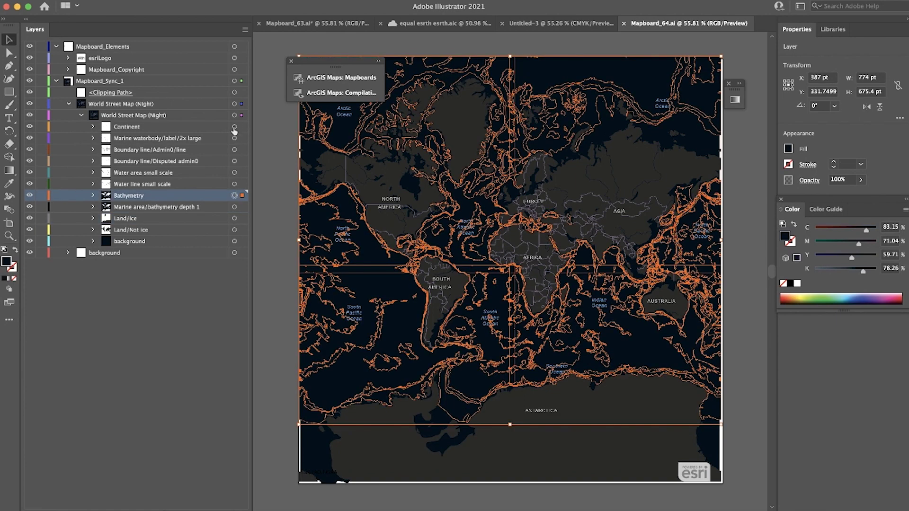
{"action": "left_click", "coordinate": [235, 126]}
{"action": "left_click", "coordinate": [182, 289]}
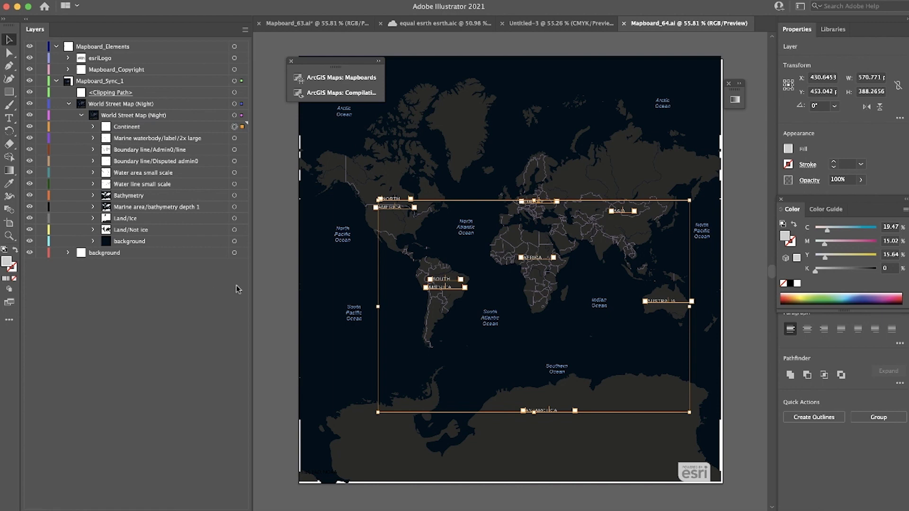
{"action": "left_click", "coordinate": [269, 245]}
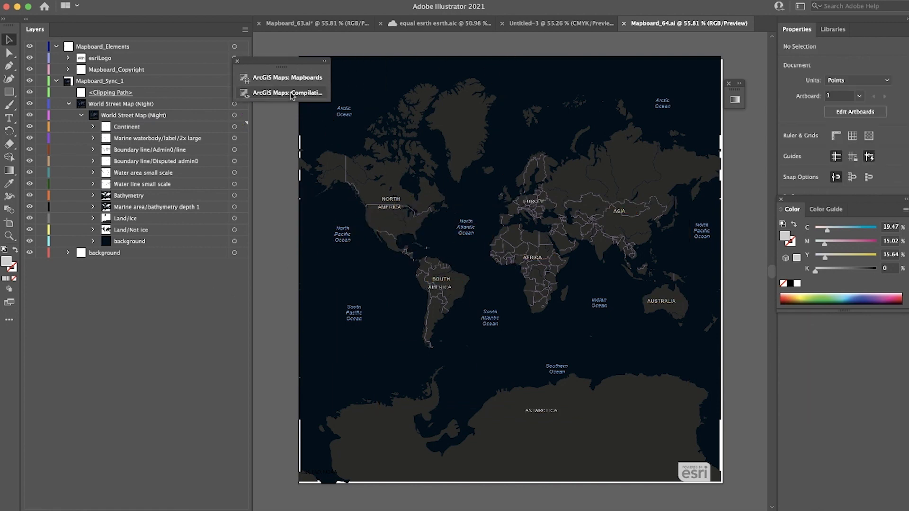
- Swap the compilation's Streets (Night) basemap for NaturalEarth and dismiss the profile warning
{"action": "left_click", "coordinate": [287, 93]}
{"action": "left_click", "coordinate": [458, 137]}
{"action": "left_click", "coordinate": [483, 139]}
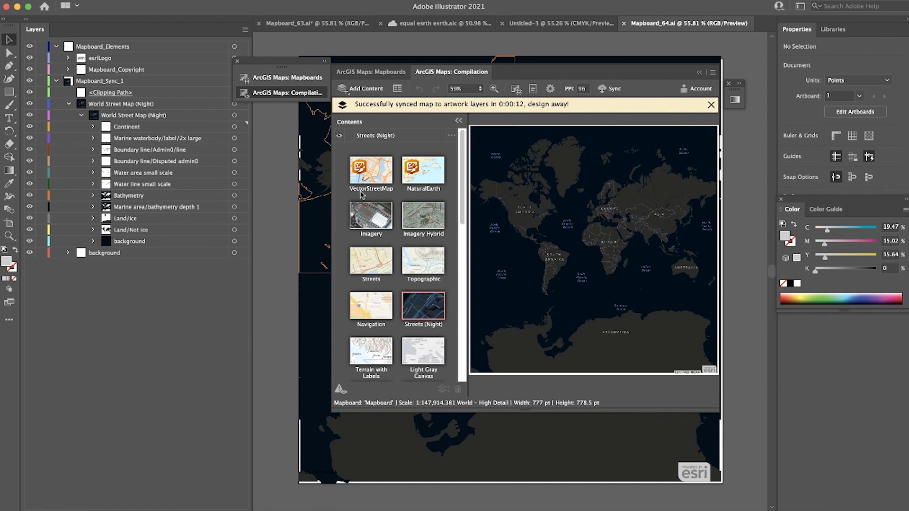
{"action": "left_click", "coordinate": [416, 181]}
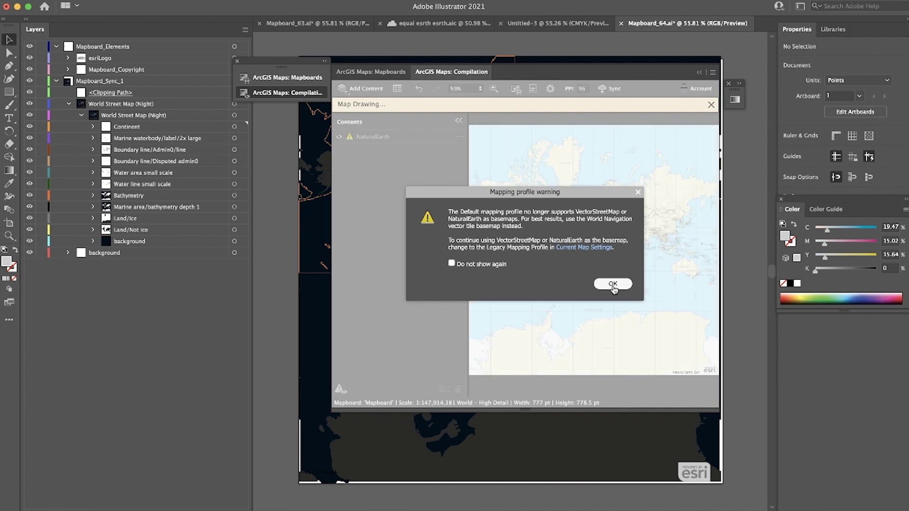
{"action": "left_click", "coordinate": [613, 284]}
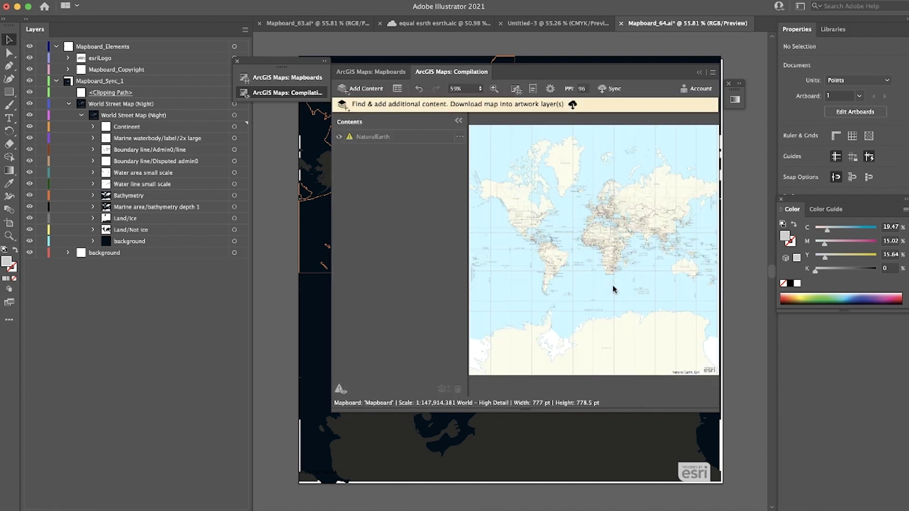
- Set the mapping profile to Legacy in Current Map Settings and apply it
{"action": "left_click", "coordinate": [550, 89]}
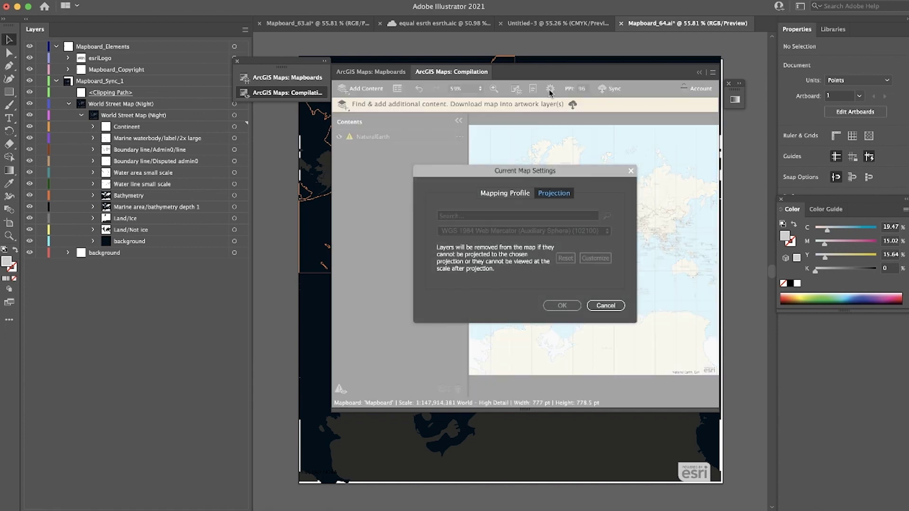
{"action": "left_click", "coordinate": [513, 198]}
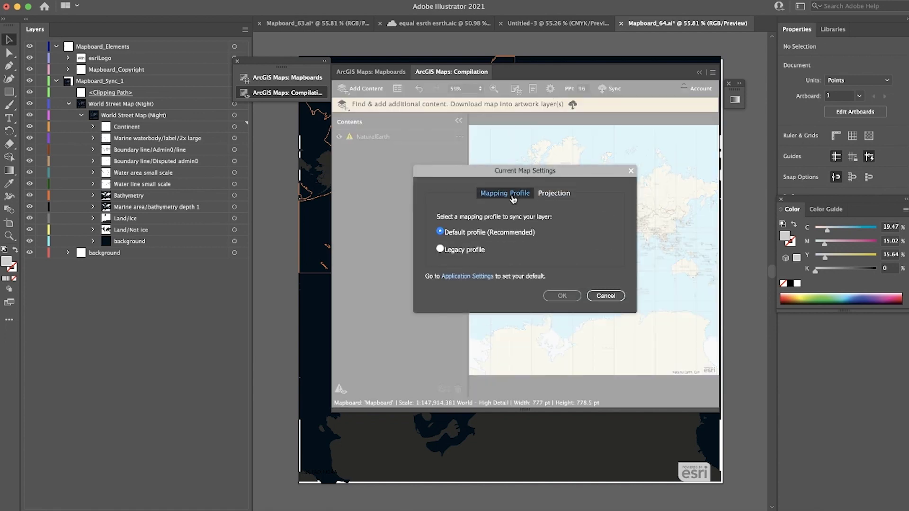
{"action": "left_click", "coordinate": [440, 249]}
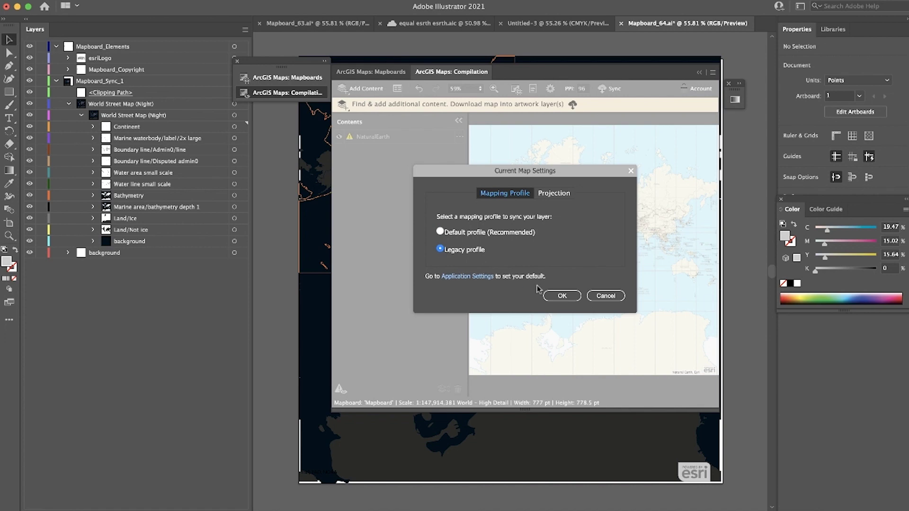
{"action": "left_click", "coordinate": [562, 296]}
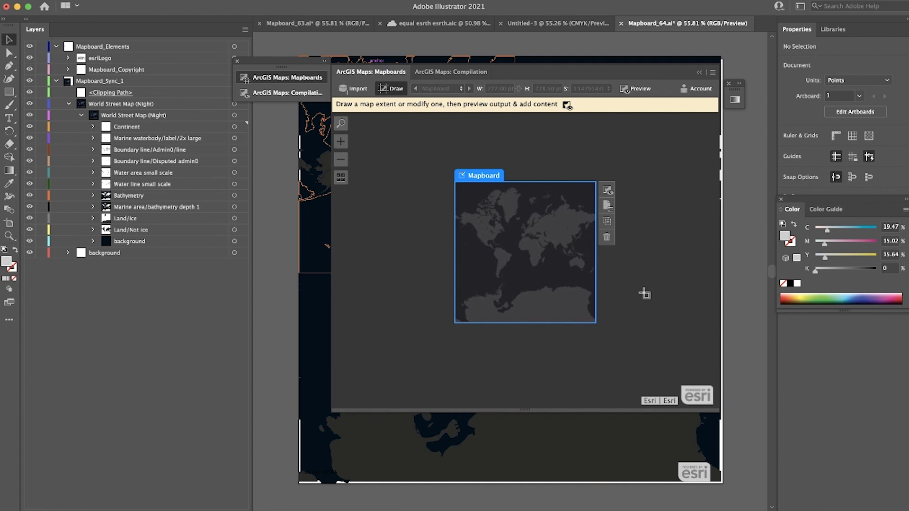
- Search the Current Map Settings projections for 'equal earth'
{"action": "left_click", "coordinate": [608, 221]}
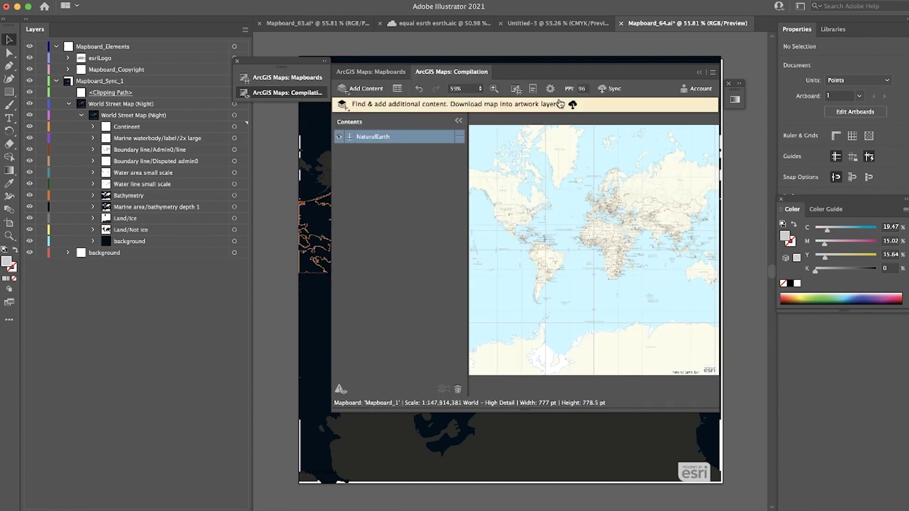
{"action": "left_click", "coordinate": [550, 89]}
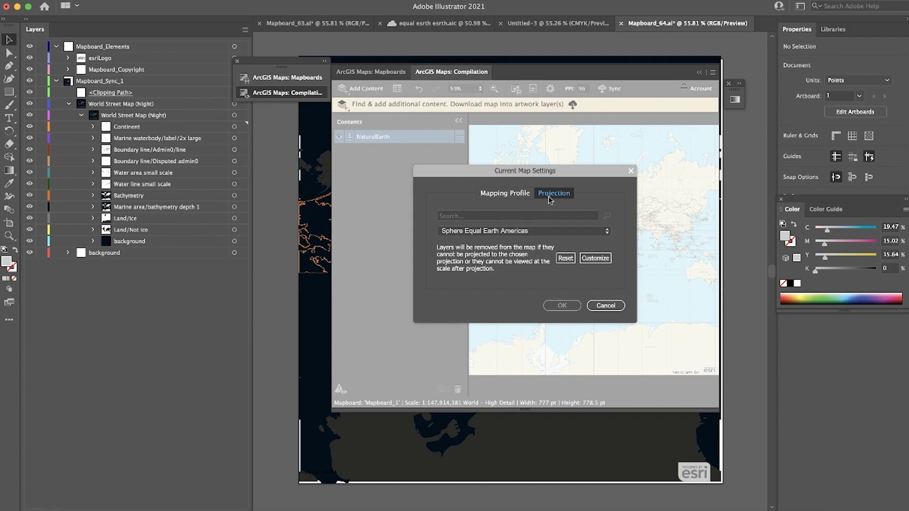
{"action": "left_click", "coordinate": [528, 216]}
{"action": "type", "text": "equal eart"}
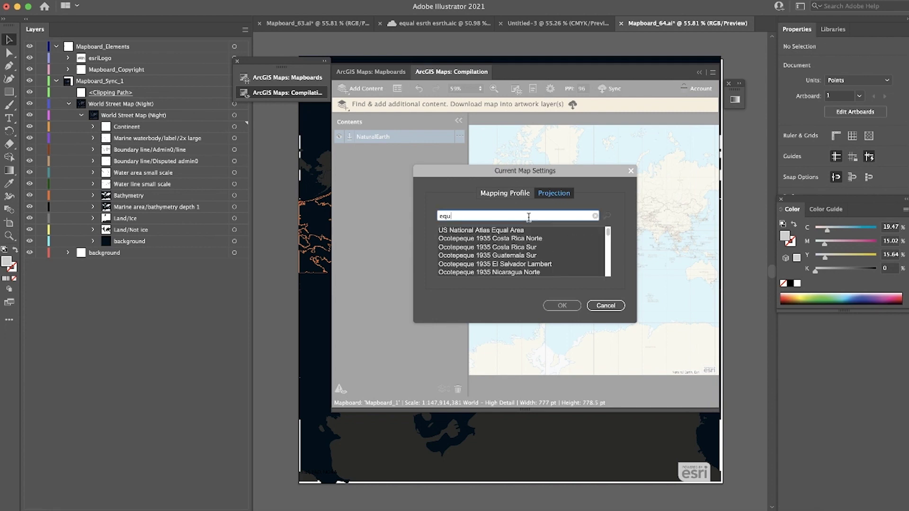
{"action": "type", "text": "h"}
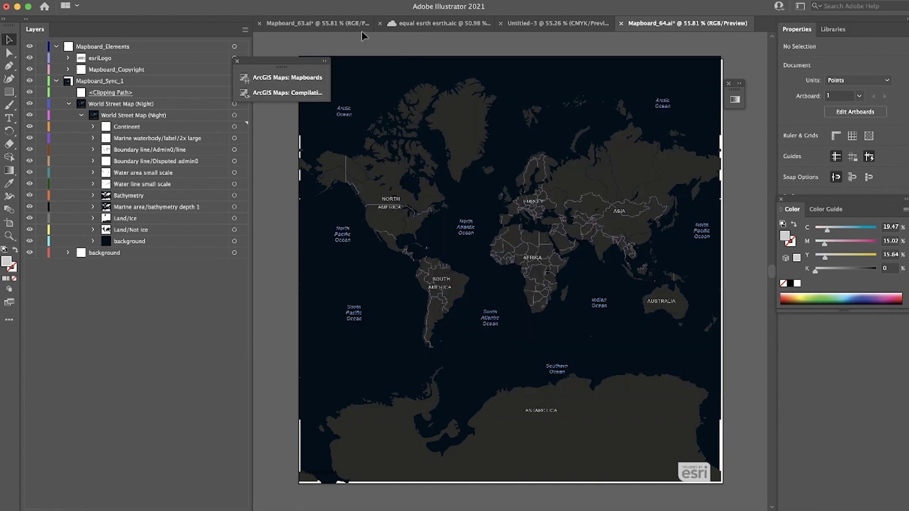
- Switch to the Mapboard_63 document and move the floating ArcGIS panel off the map
{"action": "left_click", "coordinate": [314, 24]}
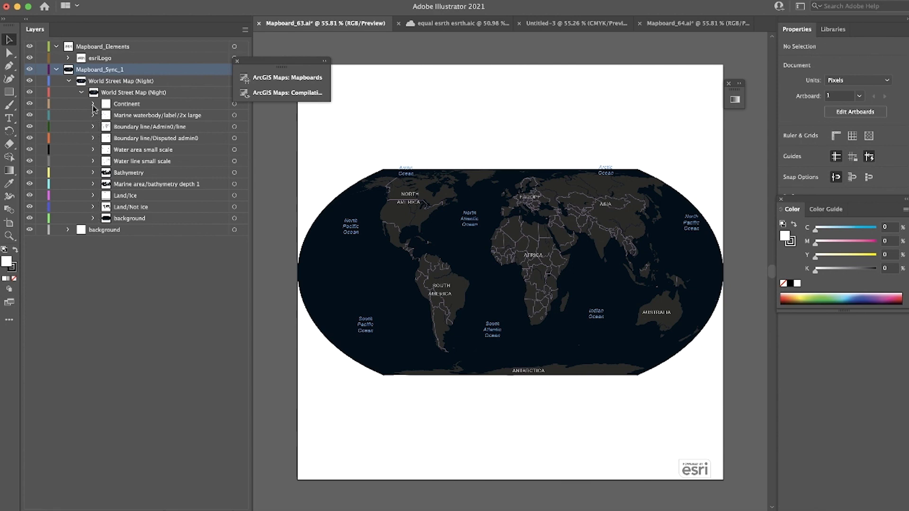
{"action": "left_click_drag", "start_coordinate": [272, 62], "coordinate": [284, 45]}
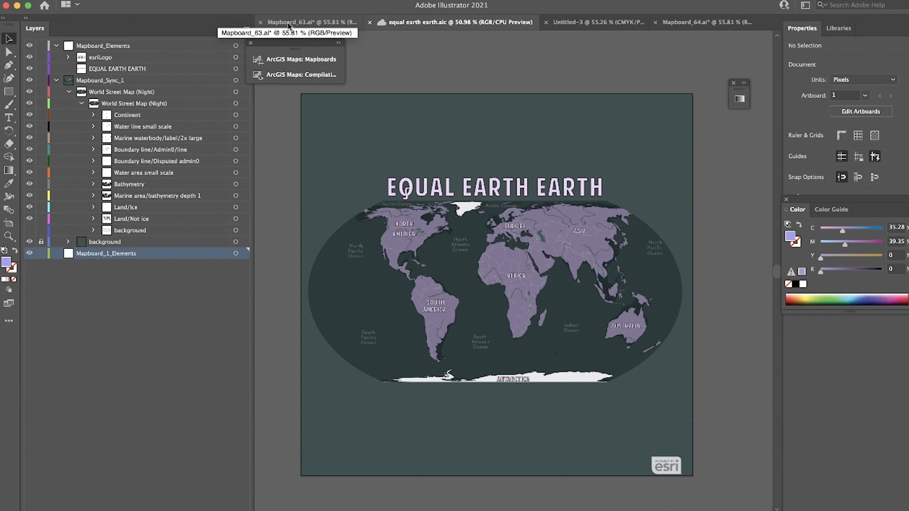
- Bring up the equal esrth earth.aic document, select its Land/Not ice artwork, then deselect
{"action": "left_click", "coordinate": [288, 24]}
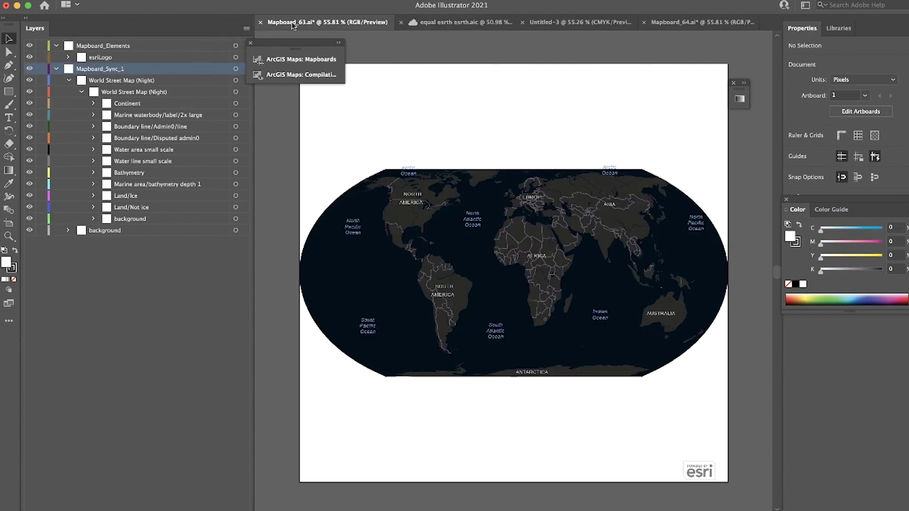
{"action": "left_click", "coordinate": [415, 25]}
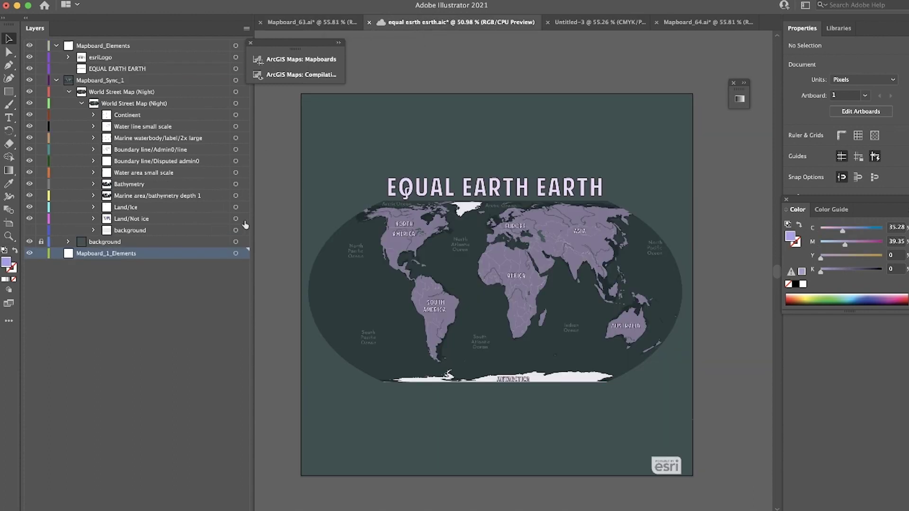
{"action": "left_click", "coordinate": [236, 219]}
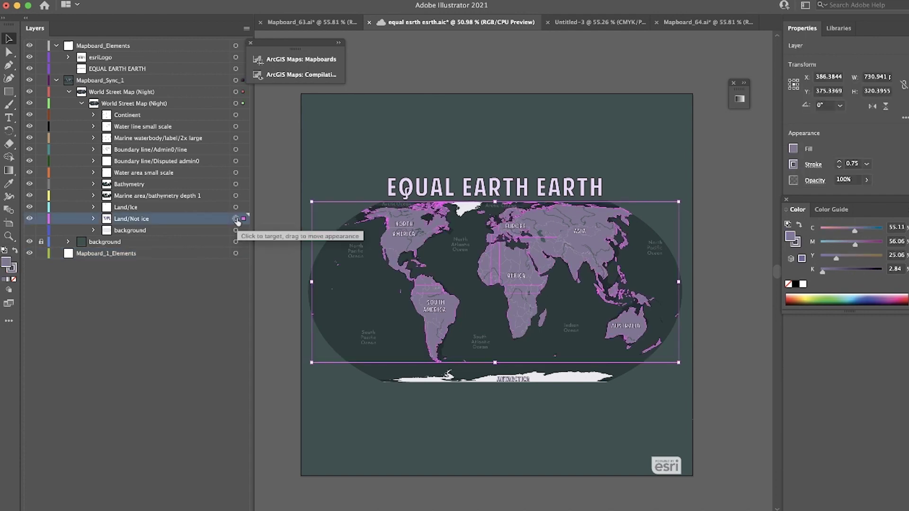
{"action": "left_click", "coordinate": [280, 158]}
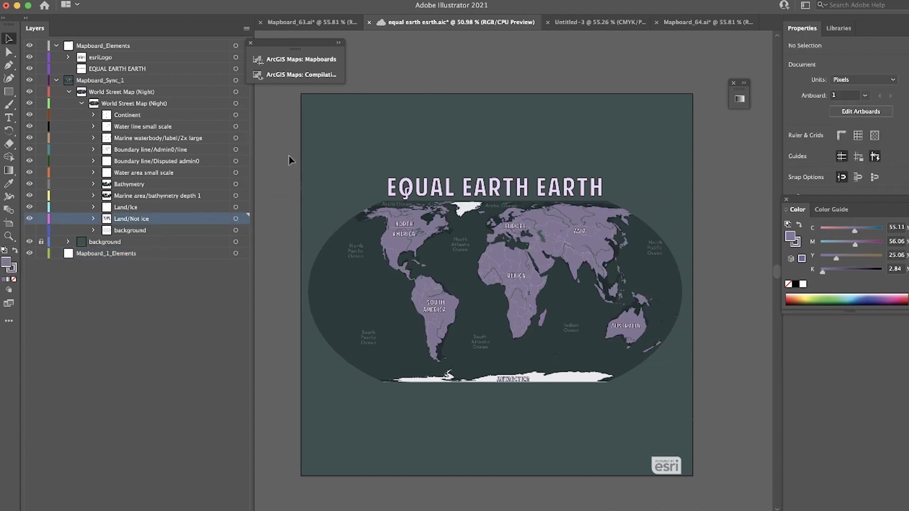